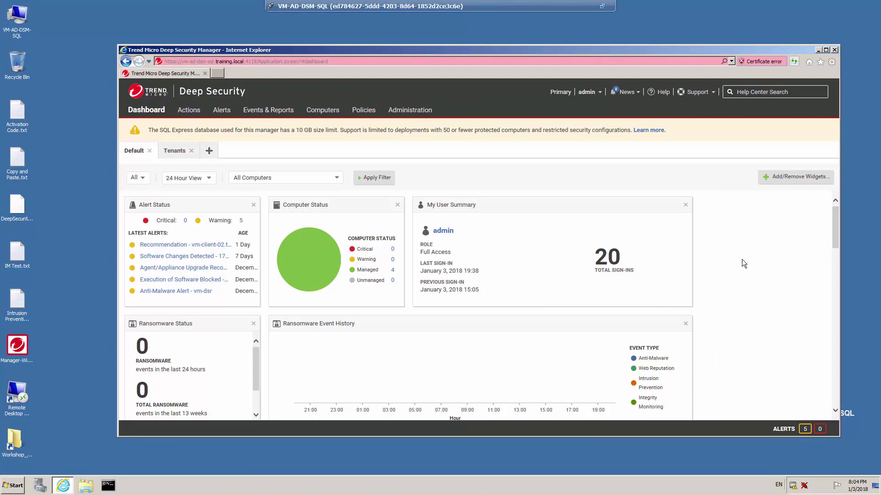
Review the list of Integrity Monitoring rules in the policies' common objects.
{"action": "left_click", "coordinate": [359, 111]}
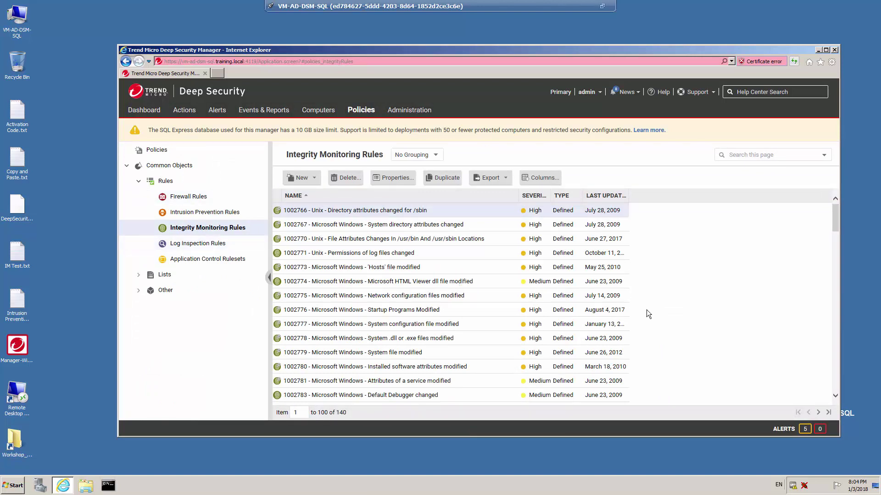
{"action": "scroll", "coordinate": [700, 296], "scroll_direction": "down", "scroll_amount": 3}
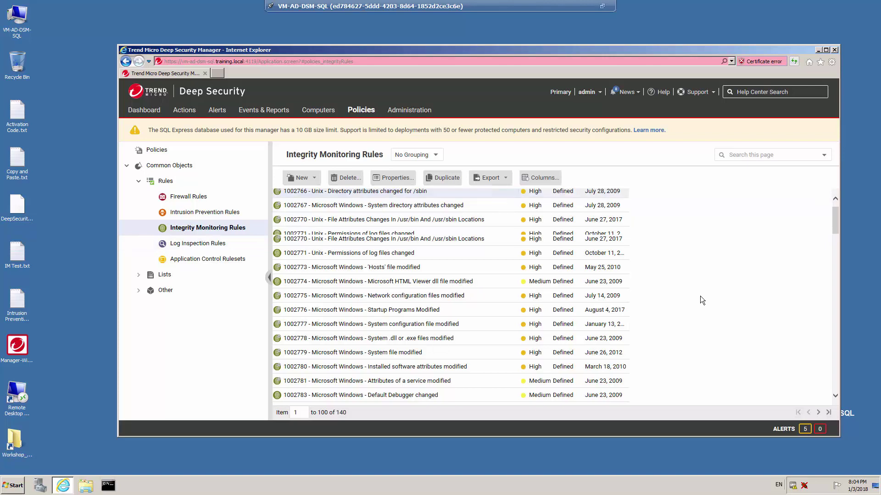
{"action": "scroll", "coordinate": [699, 300], "scroll_direction": "down", "scroll_amount": 3}
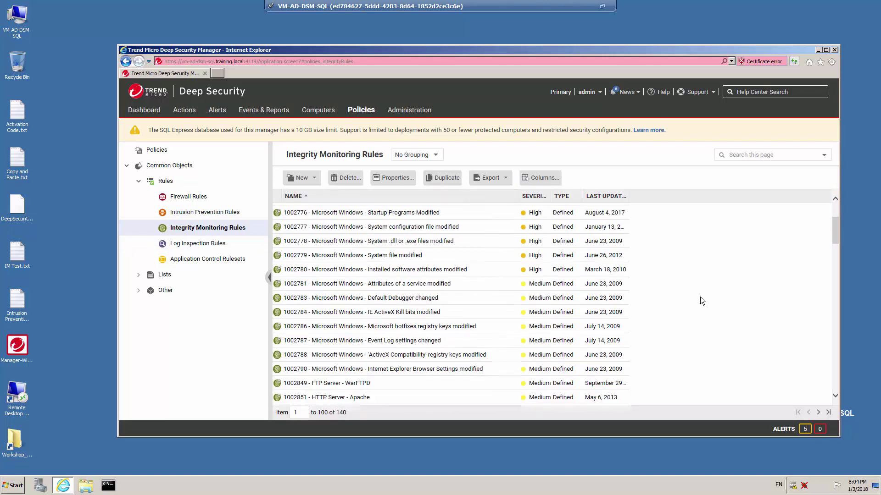
{"action": "scroll", "coordinate": [693, 289], "scroll_direction": "up", "scroll_amount": 5}
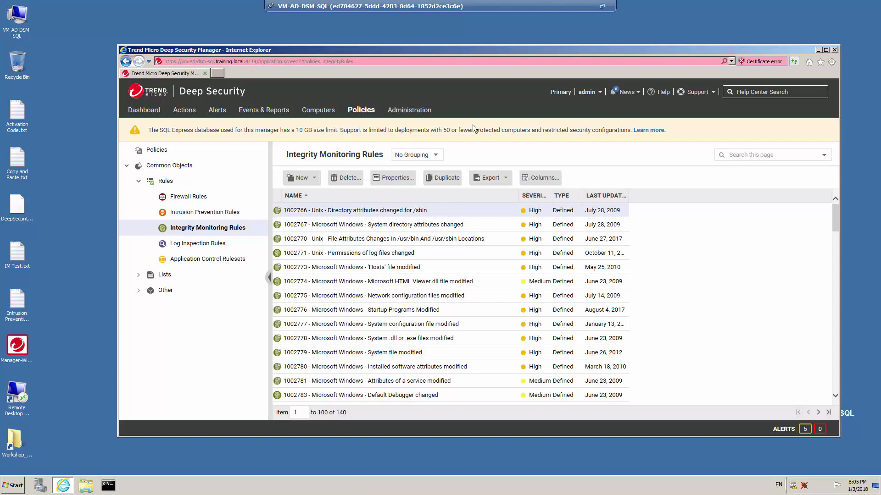
Open the Integrity Monitoring settings of the computer vm-dsr at the Recommendations section.
{"action": "left_click", "coordinate": [322, 113]}
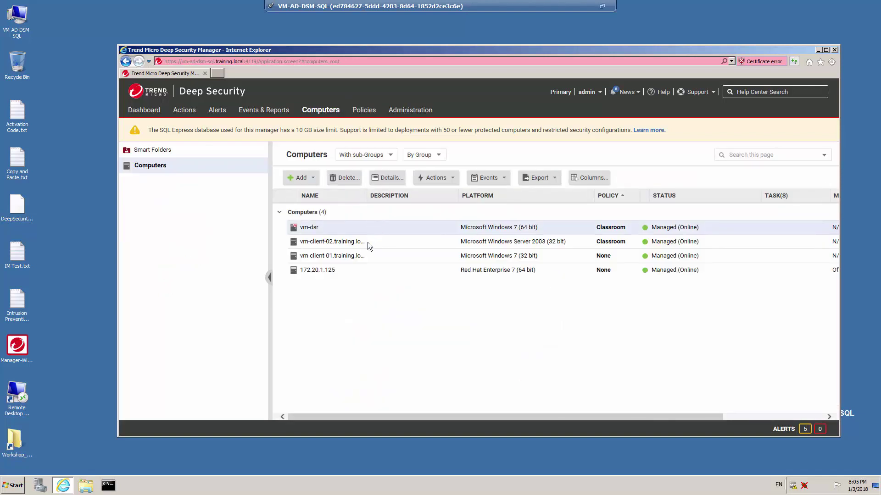
{"action": "double_click", "coordinate": [340, 230]}
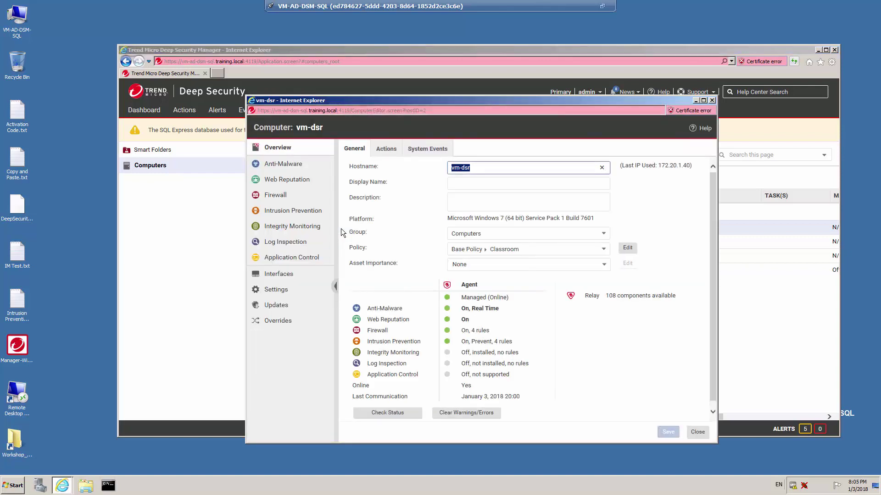
{"action": "left_click", "coordinate": [294, 229]}
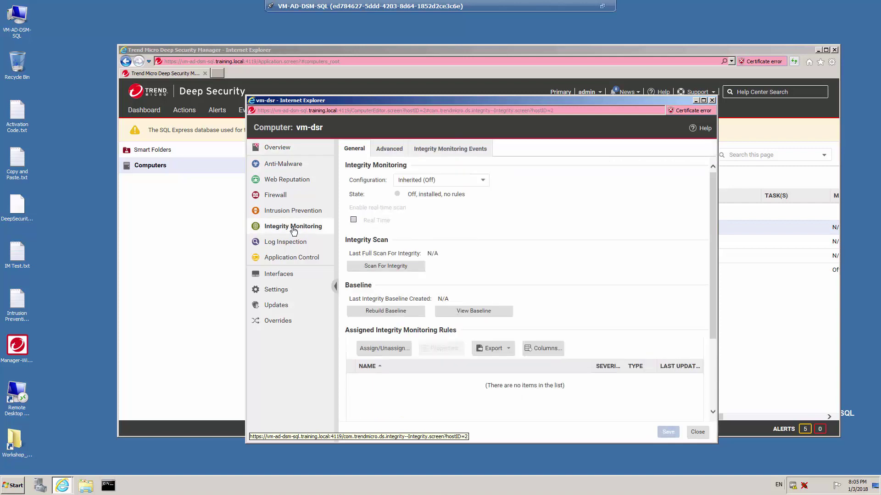
{"action": "scroll", "coordinate": [627, 306], "scroll_direction": "down", "scroll_amount": 3}
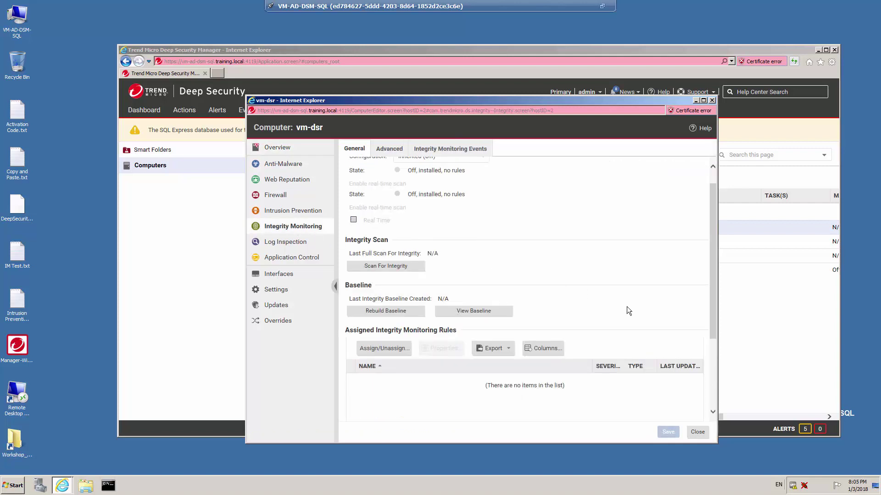
{"action": "scroll", "coordinate": [626, 306], "scroll_direction": "down", "scroll_amount": 1}
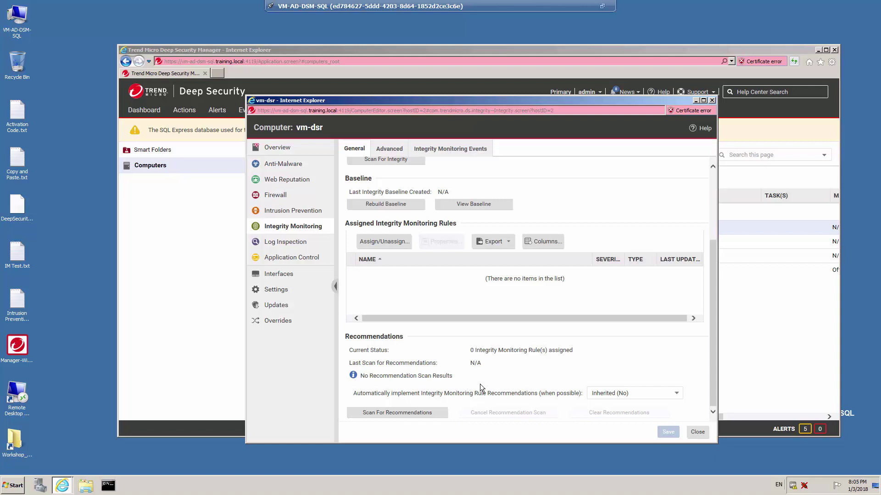
Set automatic implementation of Integrity Monitoring rule recommendations to No and start a recommendation scan, then close the computer's settings.
{"action": "left_click", "coordinate": [678, 394]}
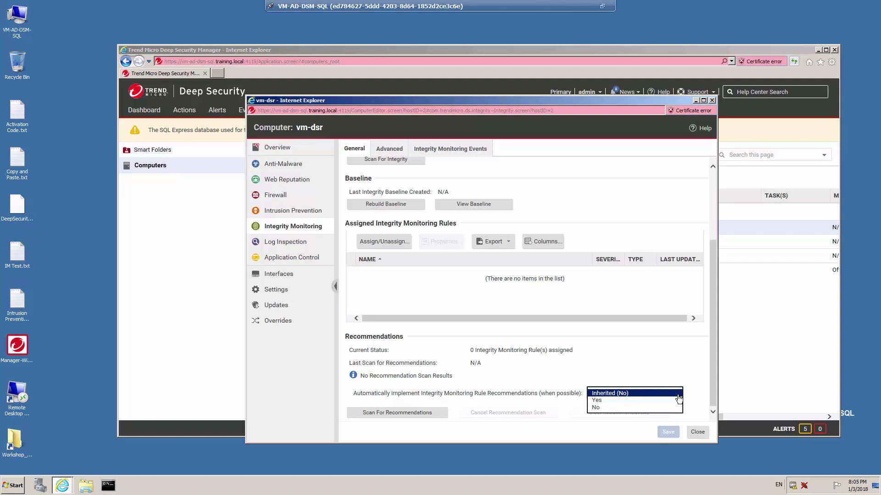
{"action": "left_click", "coordinate": [603, 408]}
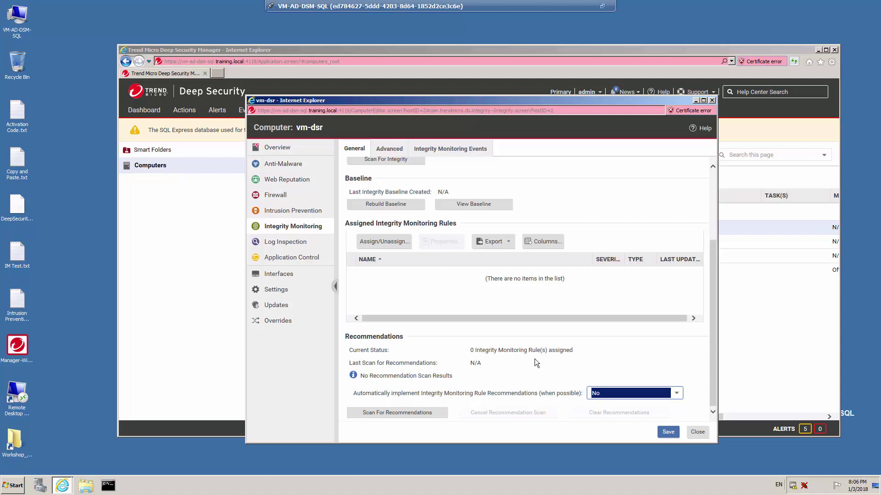
{"action": "left_click", "coordinate": [396, 414]}
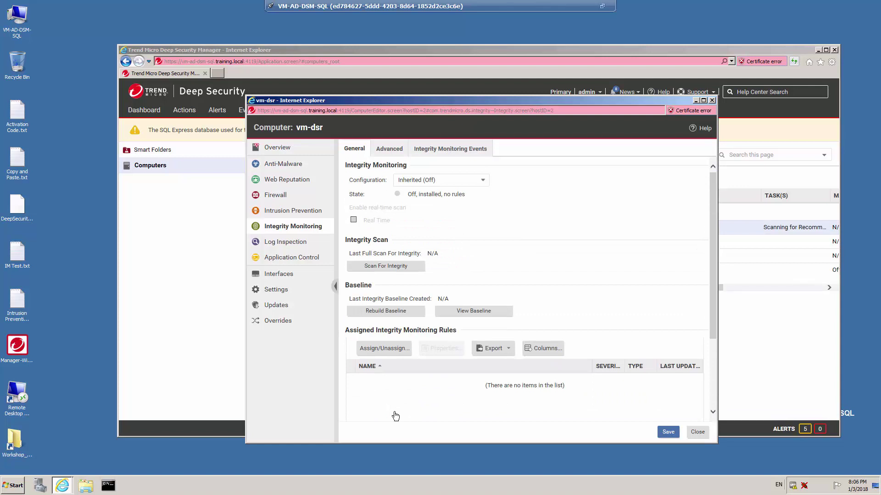
{"action": "left_click", "coordinate": [696, 433]}
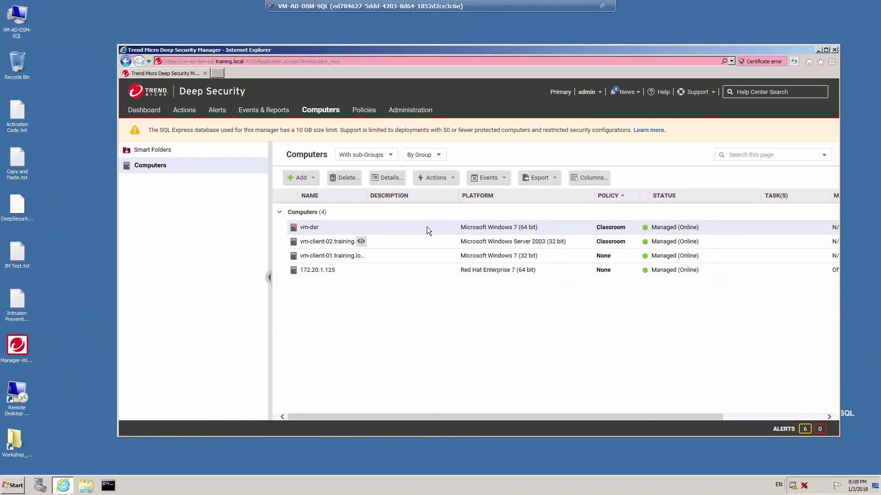
Reopen vm-dsr's Integrity Monitoring settings and assign recommended rules 1002773 ('Hosts' file modified) and 1002774 (Microsoft HTML Viewer dll file modified).
{"action": "double_click", "coordinate": [393, 230]}
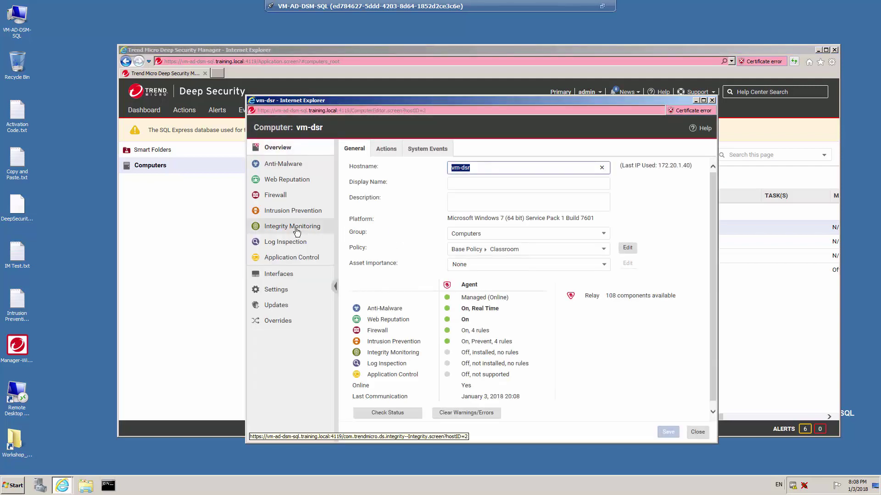
{"action": "left_click", "coordinate": [296, 229]}
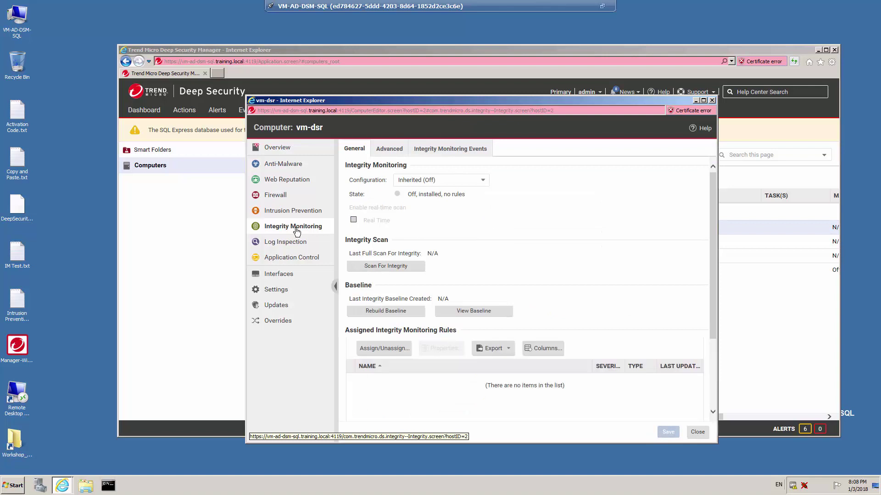
{"action": "scroll", "coordinate": [423, 291], "scroll_direction": "down", "scroll_amount": 3}
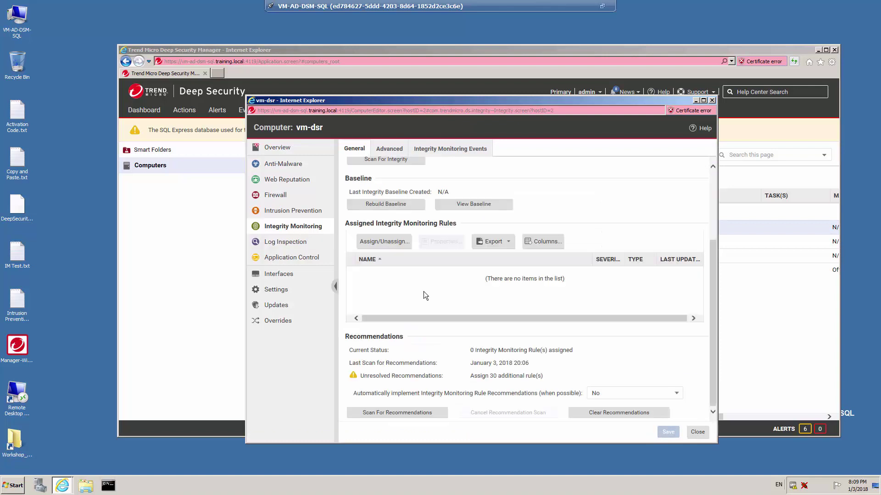
{"action": "left_click", "coordinate": [384, 242]}
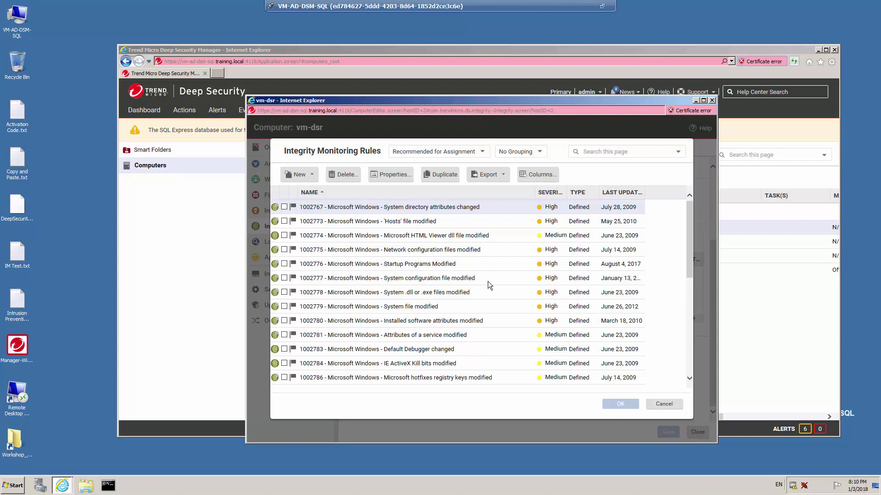
{"action": "left_click", "coordinate": [284, 222]}
{"action": "left_click", "coordinate": [284, 236]}
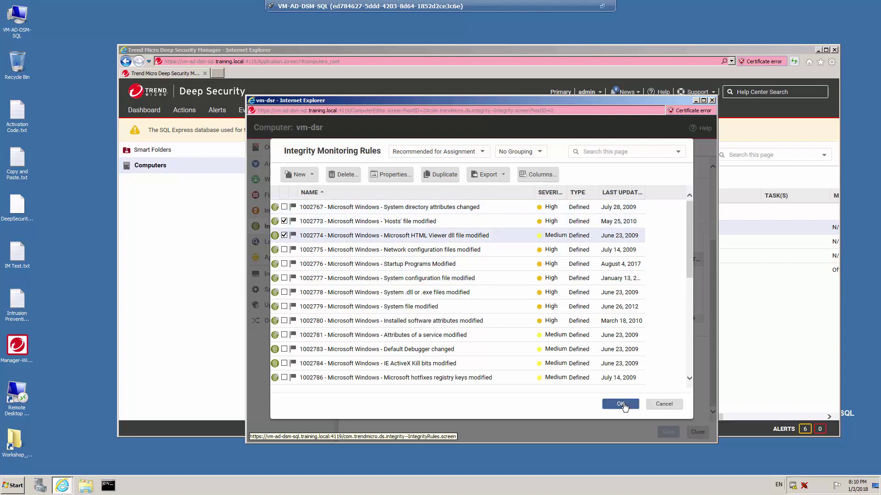
{"action": "left_click", "coordinate": [621, 404]}
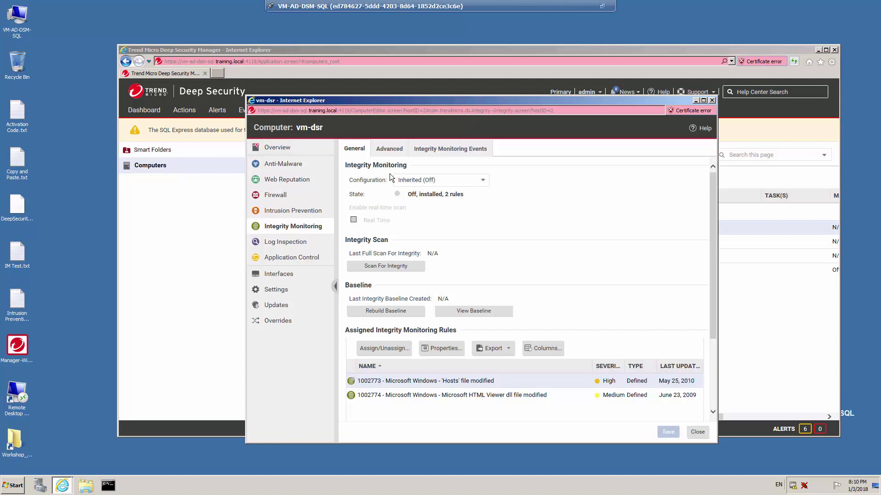
Set vm-dsr's Integrity Monitoring configuration to On with real-time scanning enabled, and close the computer's settings.
{"action": "left_click", "coordinate": [485, 184]}
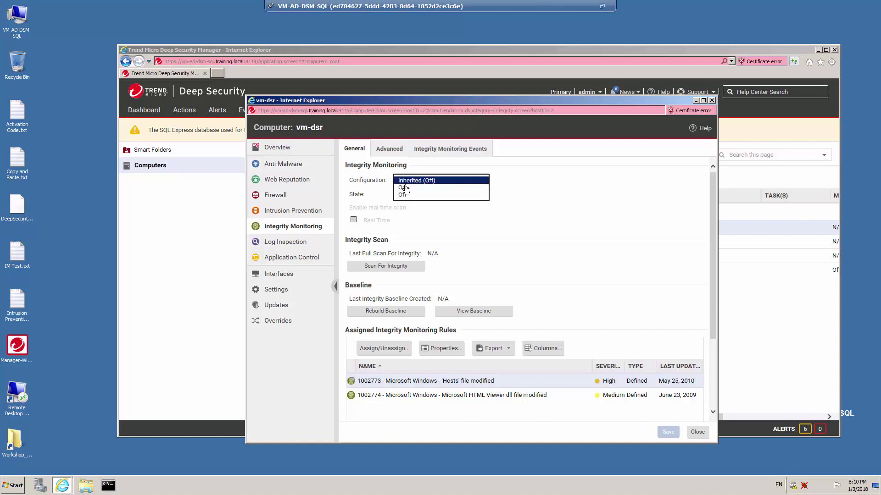
{"action": "left_click", "coordinate": [404, 190]}
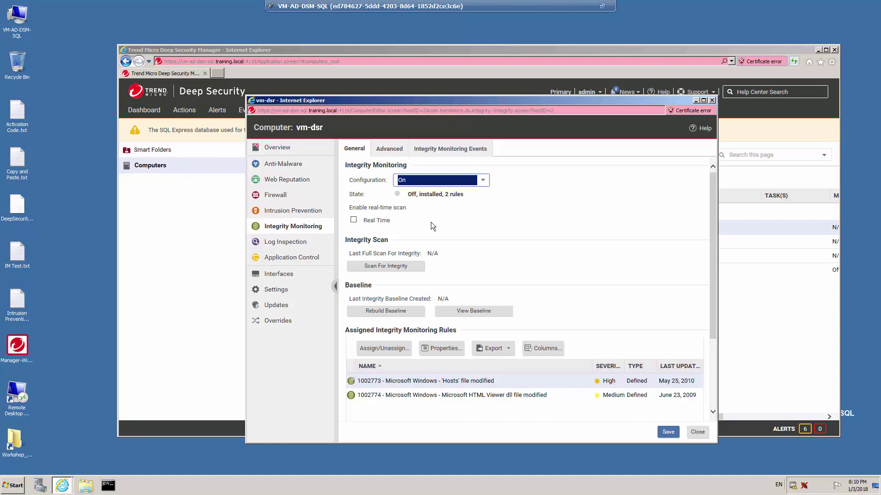
{"action": "left_click", "coordinate": [354, 221]}
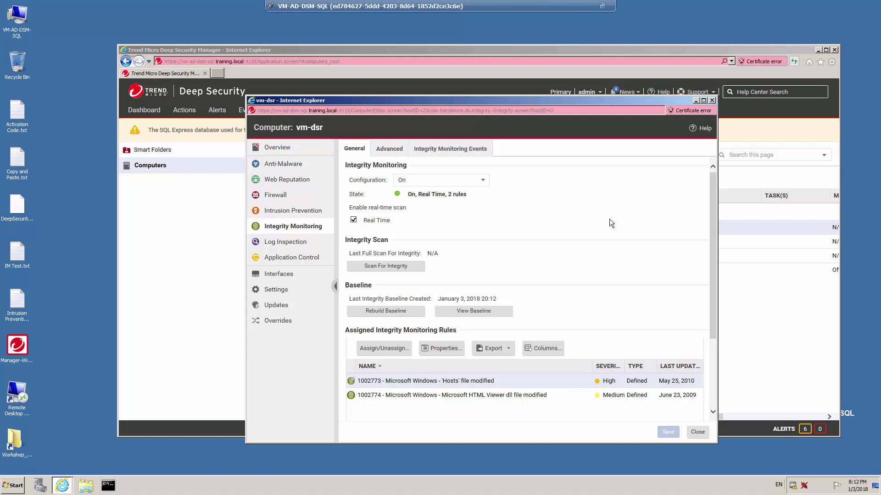
{"action": "left_click", "coordinate": [697, 433]}
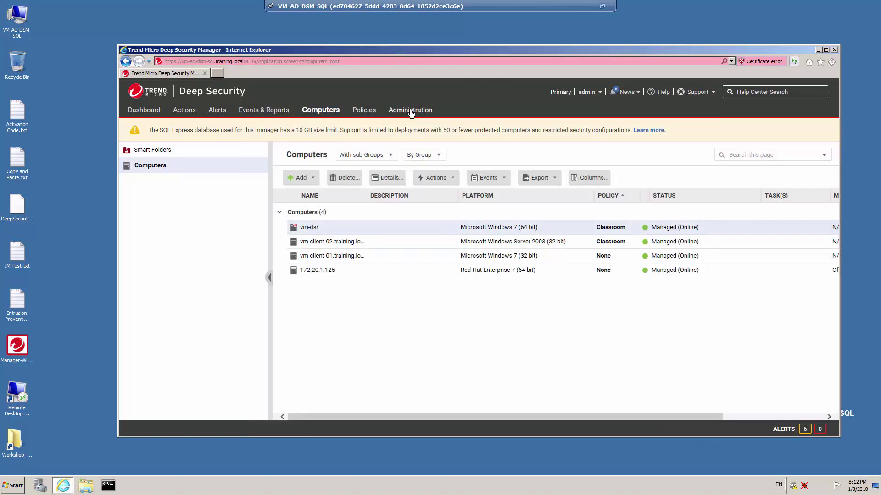
Start a new scheduled task of type Scan Computers for Integrity Changes, and cancel the wizard without creating it.
{"action": "left_click", "coordinate": [410, 111]}
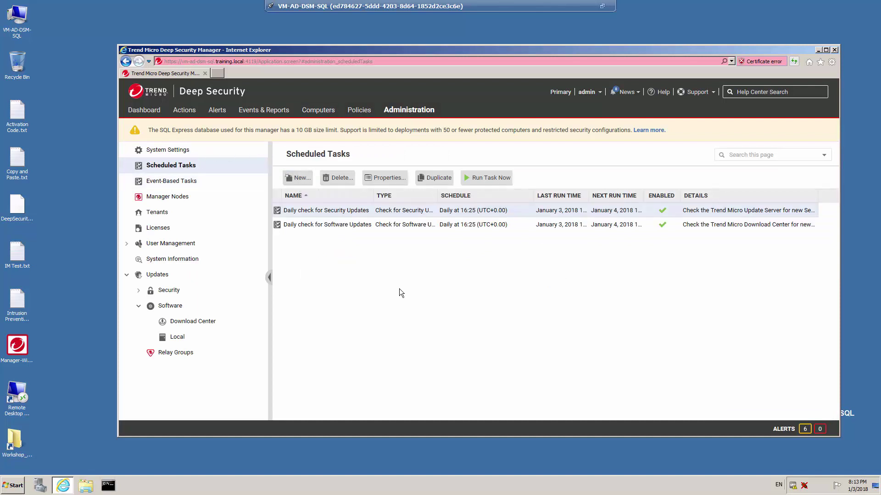
{"action": "left_click", "coordinate": [306, 179]}
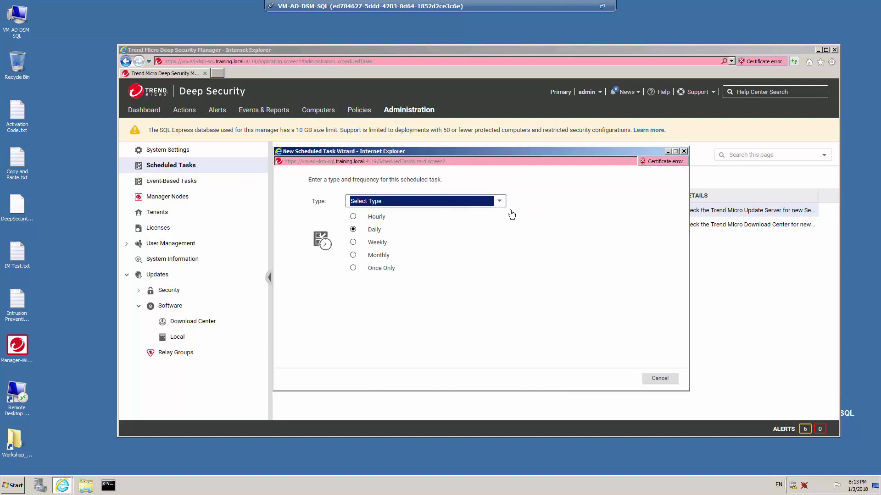
{"action": "left_click", "coordinate": [499, 200]}
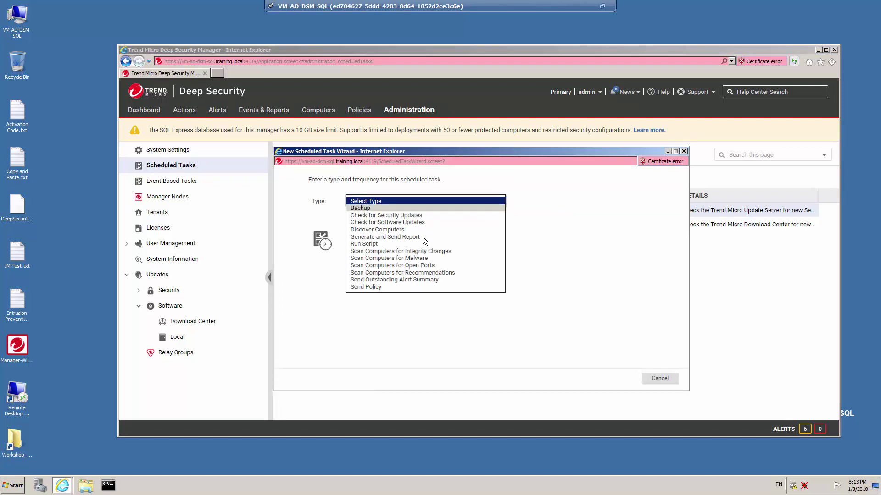
{"action": "left_click", "coordinate": [445, 251]}
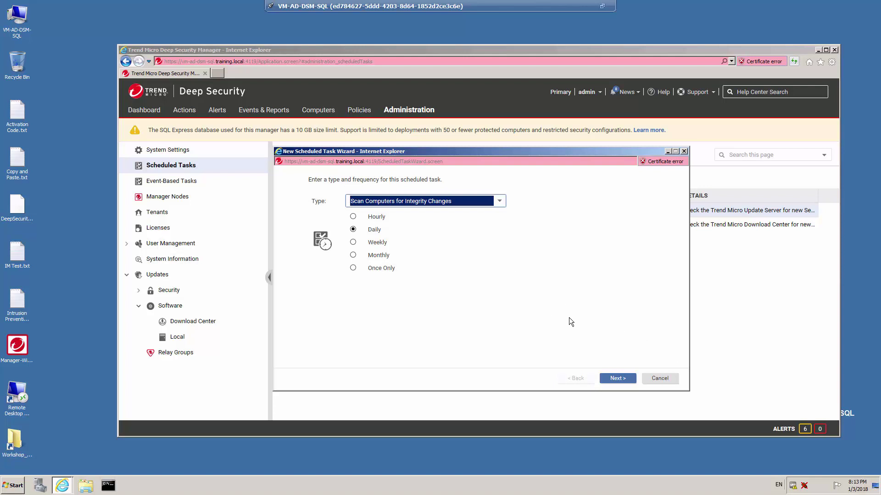
{"action": "left_click", "coordinate": [665, 379]}
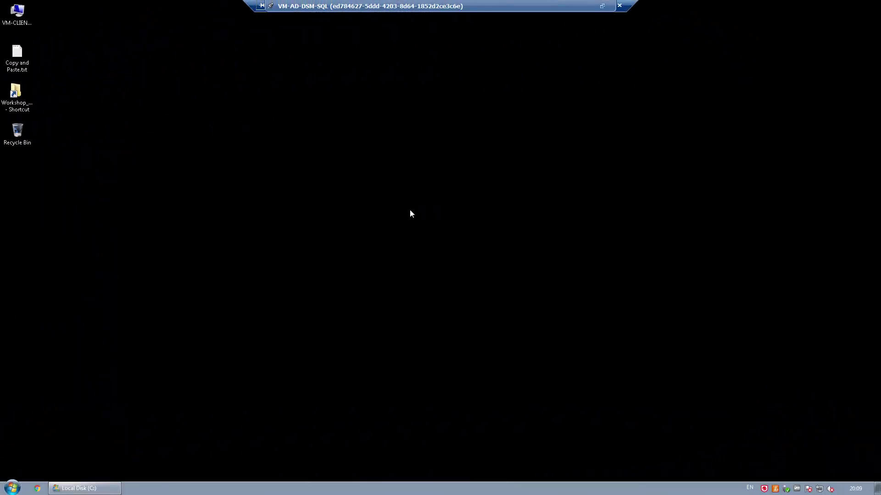
On VM-CLIENT-01, open IM Test.txt from Local Disk (C:).
{"action": "left_click", "coordinate": [105, 488]}
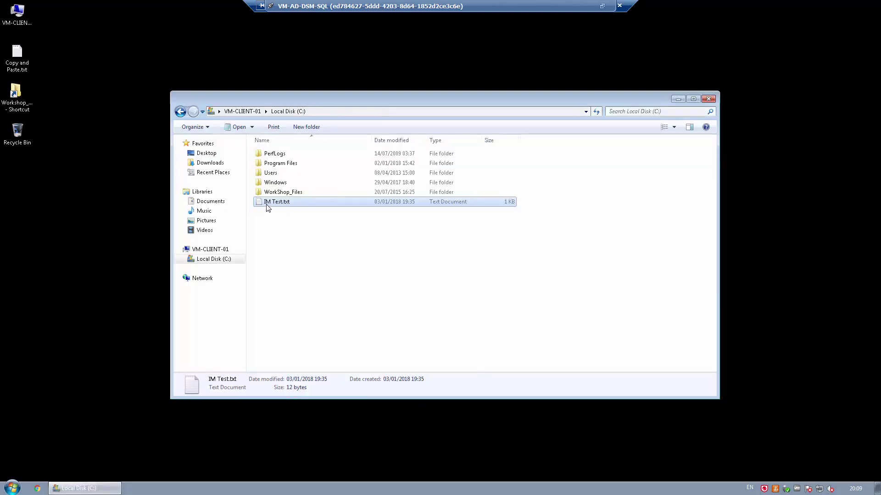
{"action": "double_click", "coordinate": [303, 204]}
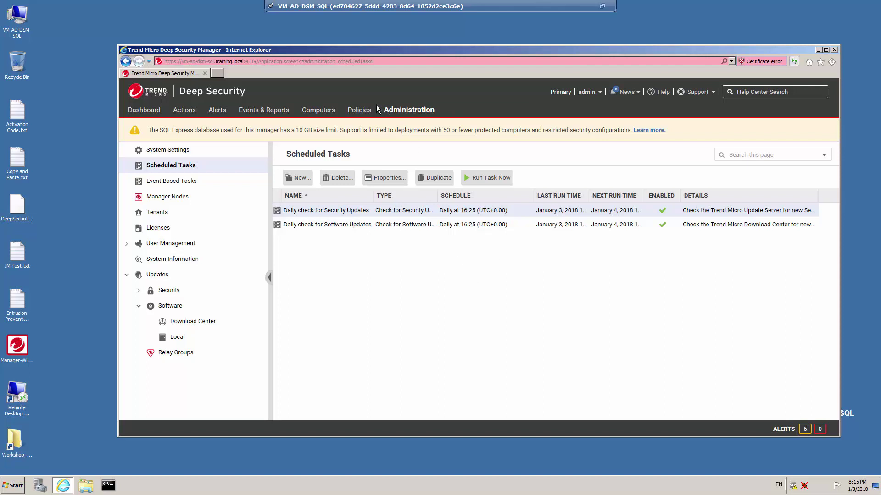
Open the Classroom policy's Integrity Monitoring settings and set the Integrity Monitoring state to On.
{"action": "left_click", "coordinate": [360, 111]}
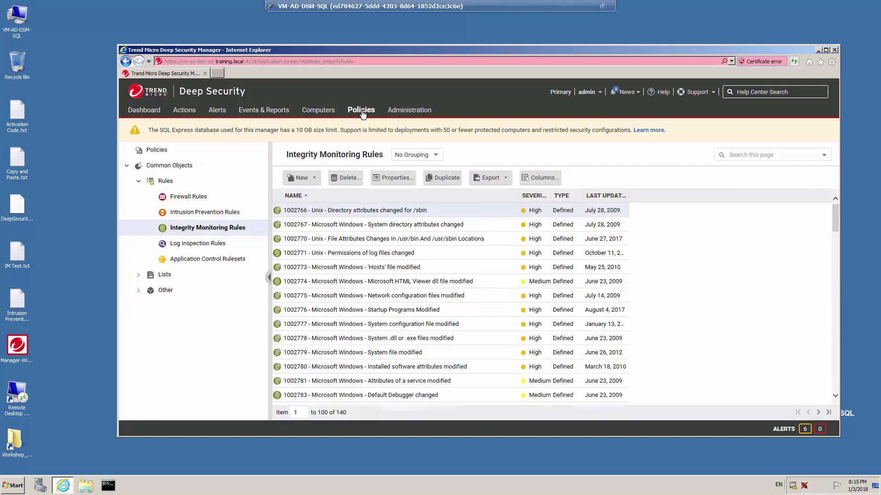
{"action": "left_click", "coordinate": [154, 152]}
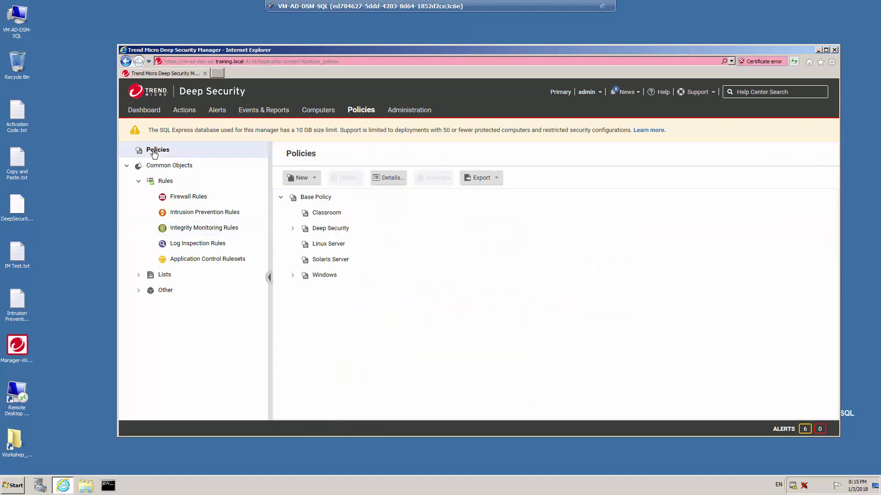
{"action": "double_click", "coordinate": [327, 213]}
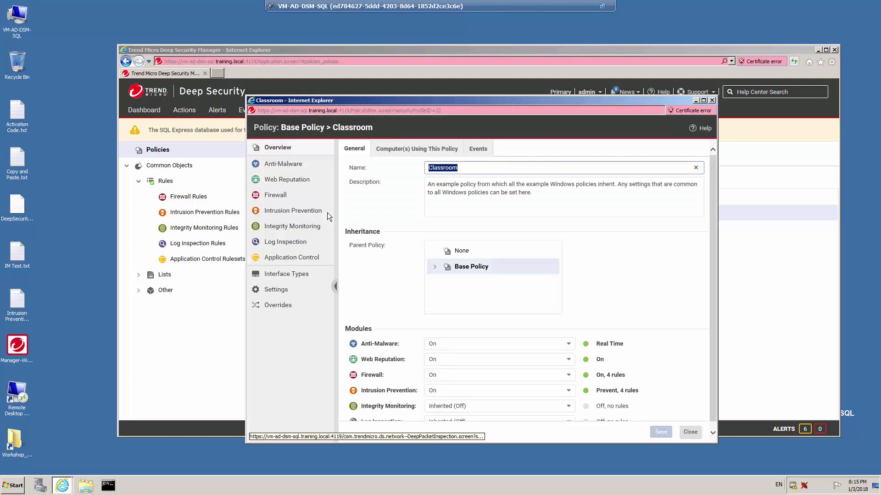
{"action": "left_click", "coordinate": [292, 227]}
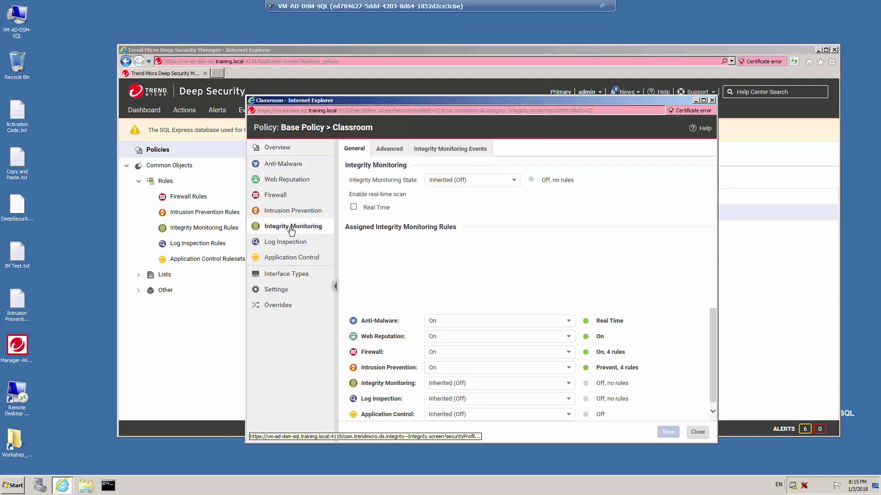
{"action": "left_click", "coordinate": [514, 180]}
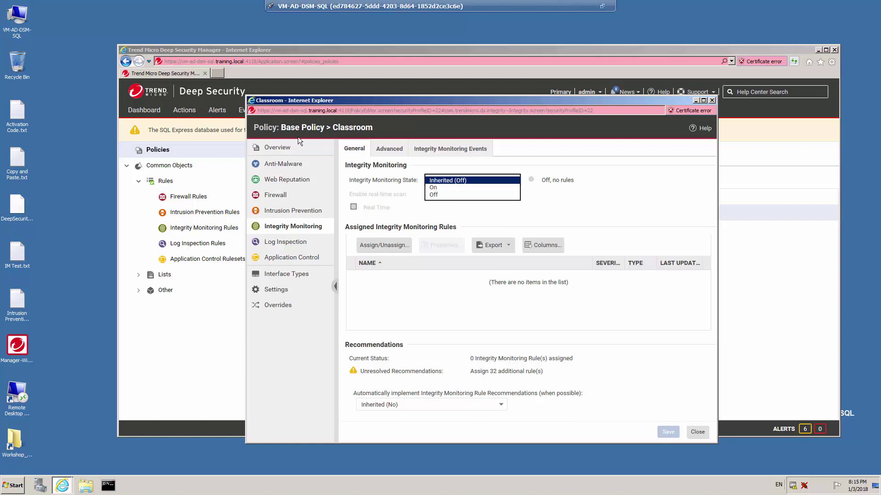
{"action": "left_click", "coordinate": [434, 187]}
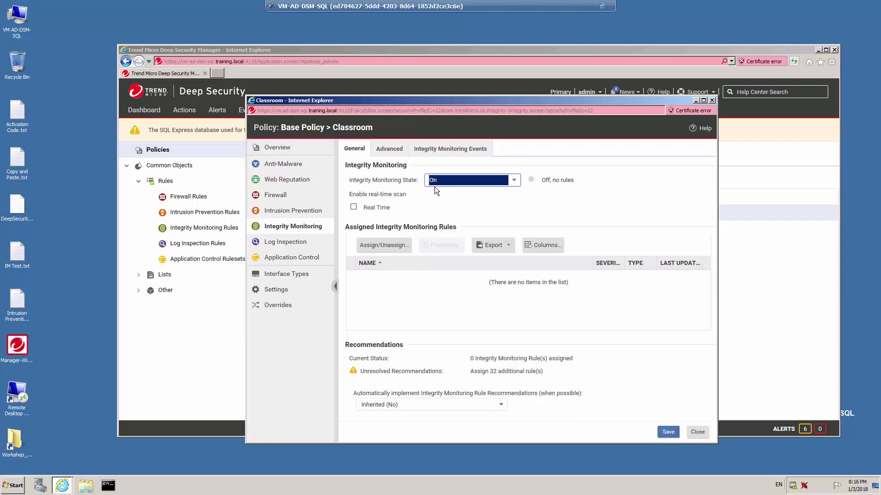
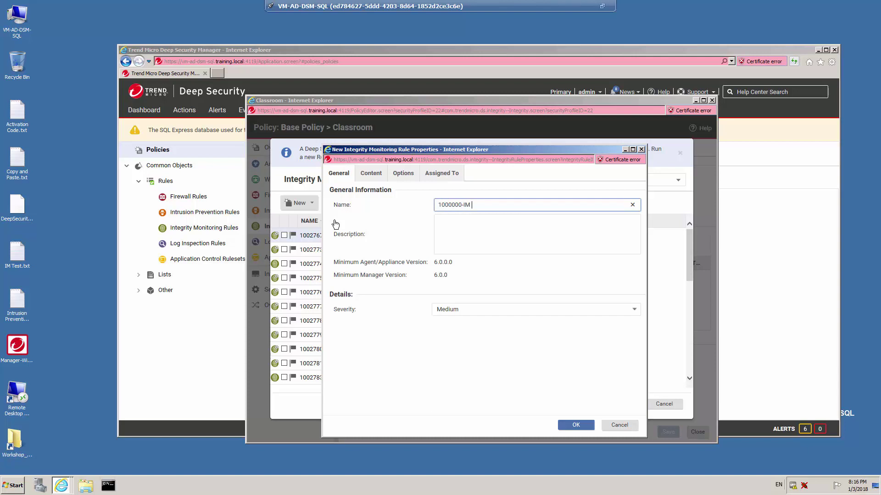
Create the rule 1000000-IM File test from the File template, with base directory c:\ and IM test.txt as the included file name.
{"action": "type", "text": "le test"}
{"action": "left_click", "coordinate": [370, 172]}
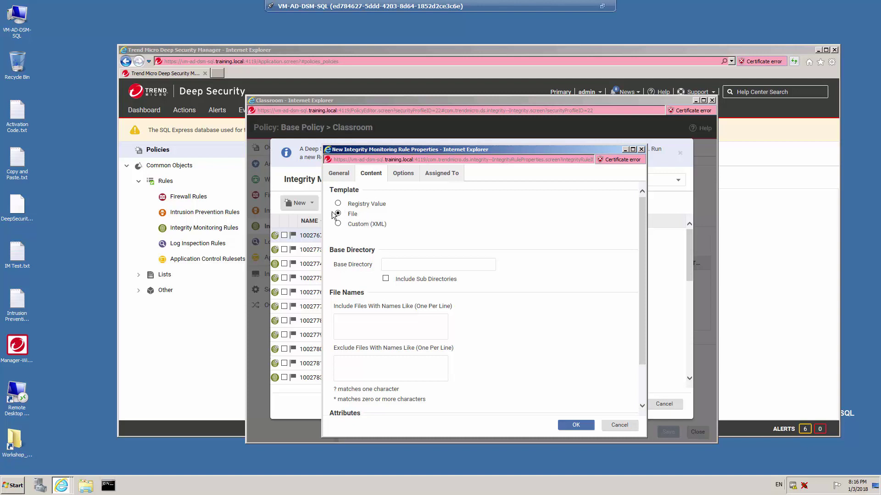
{"action": "left_click", "coordinate": [403, 265]}
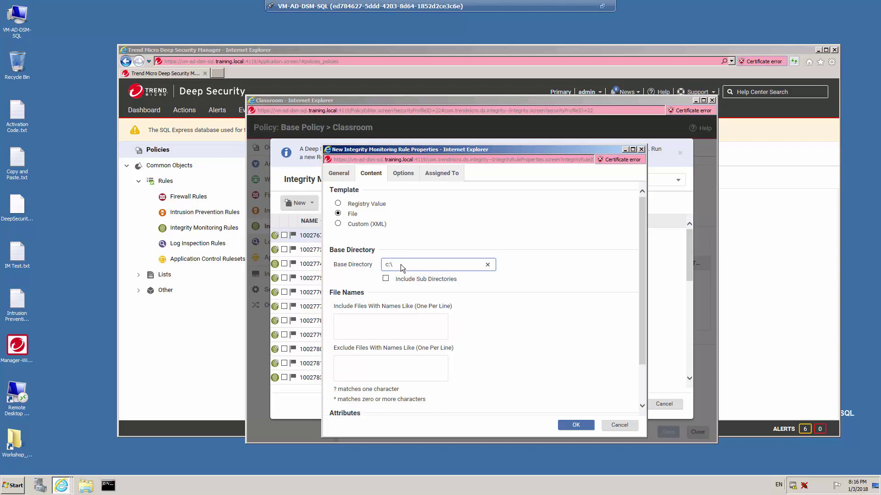
{"action": "left_click", "coordinate": [379, 320]}
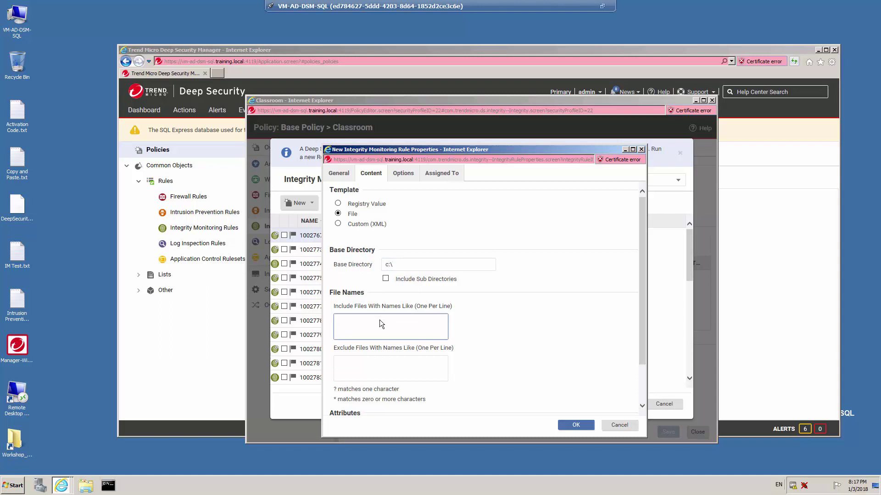
{"action": "type", "text": "IM test.txt"}
{"action": "scroll", "coordinate": [503, 345], "scroll_direction": "down", "scroll_amount": 1}
{"action": "scroll", "coordinate": [503, 346], "scroll_direction": "down", "scroll_amount": 1}
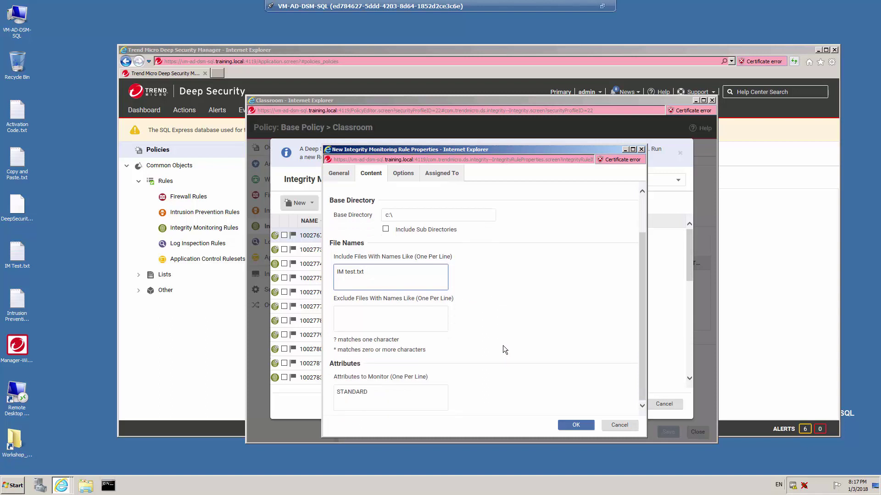
{"action": "left_click", "coordinate": [586, 427]}
Filter the rule list to Assigned, confirm the assignment of 1000000-IM File test to the Classroom policy, and close the policy.
{"action": "left_click", "coordinate": [483, 181]}
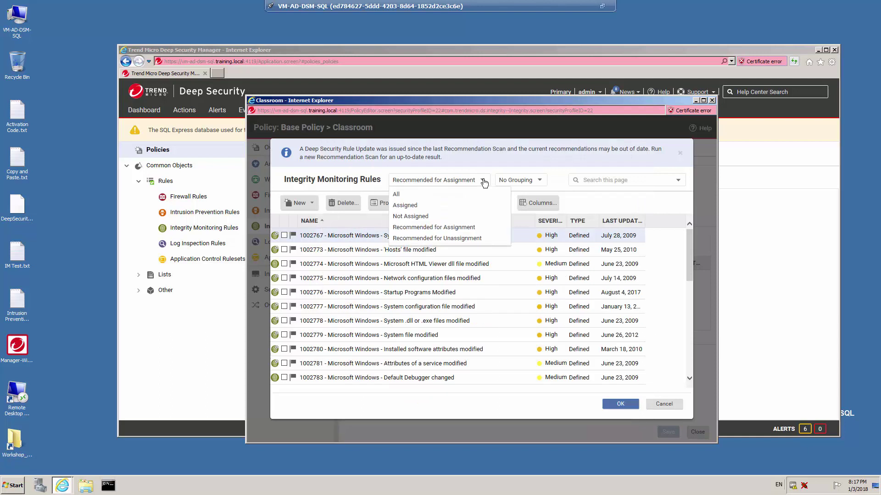
{"action": "left_click", "coordinate": [416, 210]}
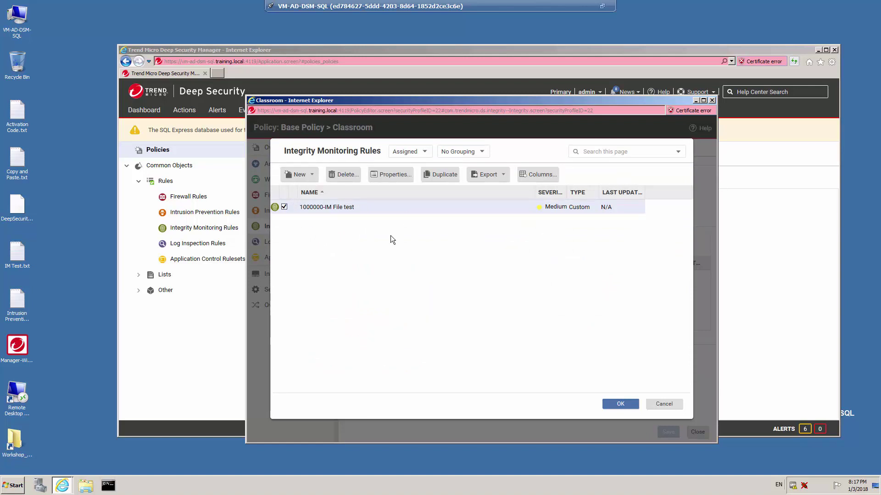
{"action": "left_click", "coordinate": [621, 405]}
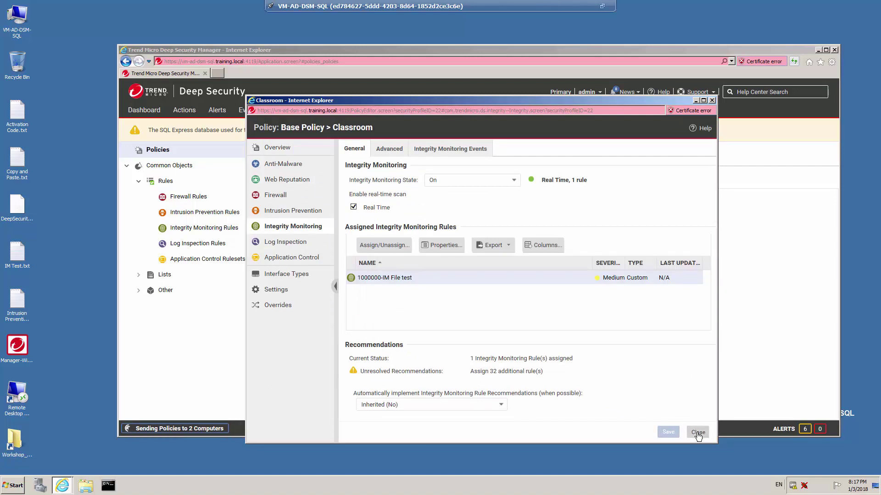
{"action": "left_click", "coordinate": [697, 432]}
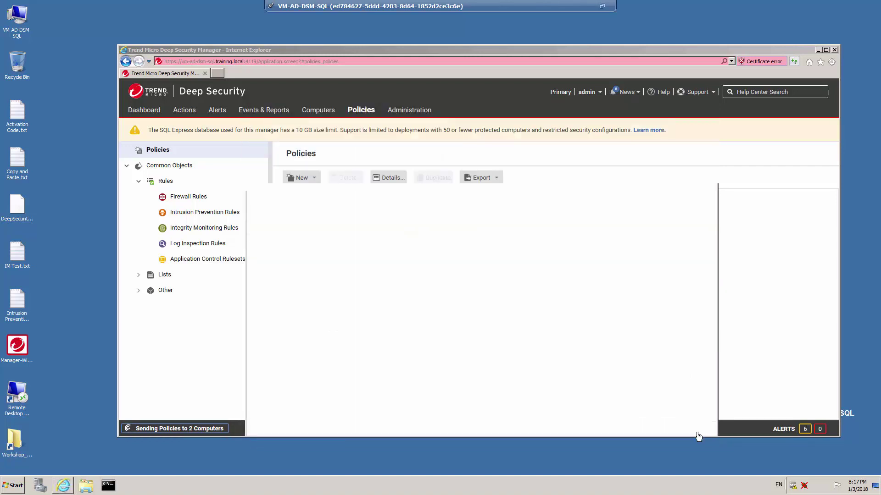
Assign the policy Base Policy > Classroom to vm-client-01, and check the computer's module status in its preview.
{"action": "left_click", "coordinate": [329, 114]}
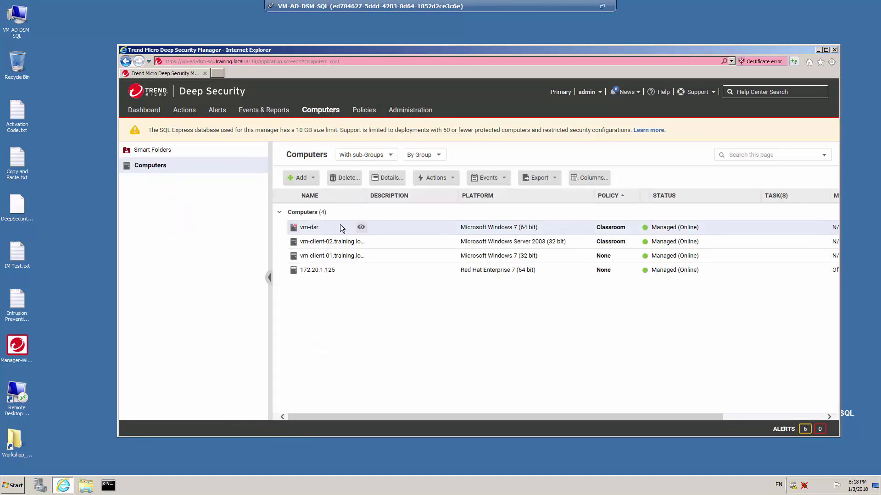
{"action": "double_click", "coordinate": [340, 256]}
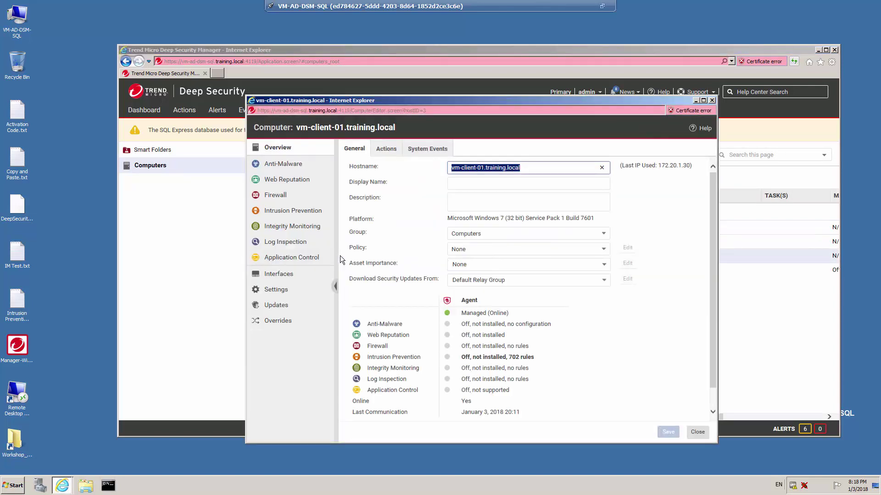
{"action": "left_click", "coordinate": [473, 250]}
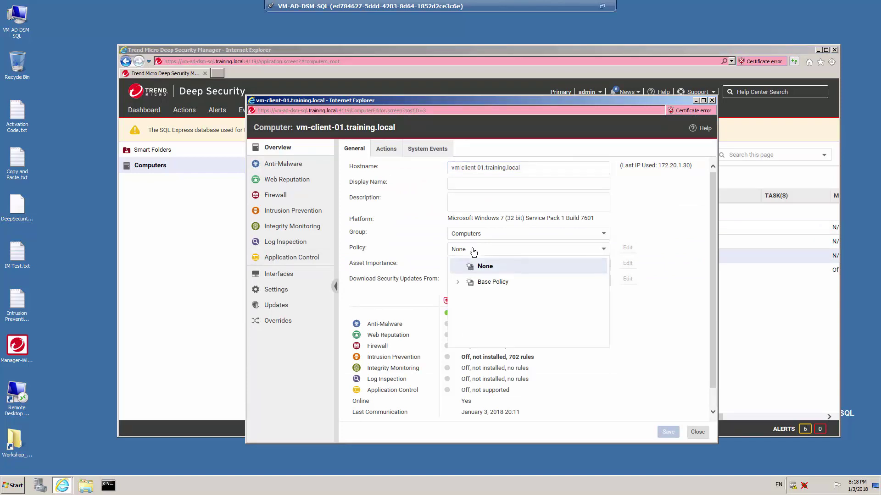
{"action": "left_click", "coordinate": [458, 283]}
{"action": "left_click", "coordinate": [500, 298]}
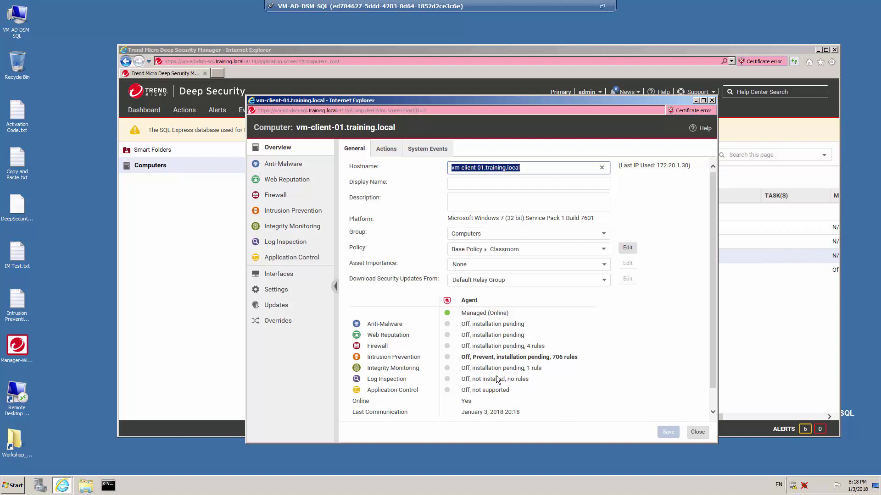
{"action": "left_click", "coordinate": [699, 434]}
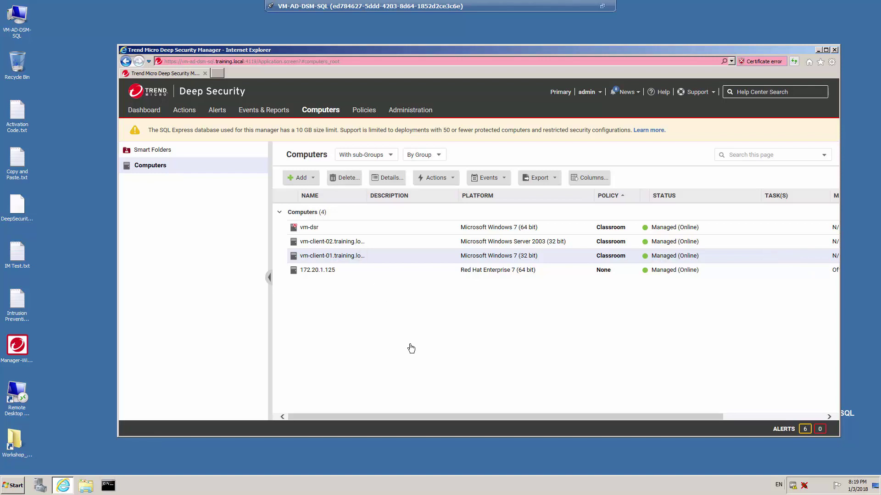
{"action": "left_click", "coordinate": [362, 256]}
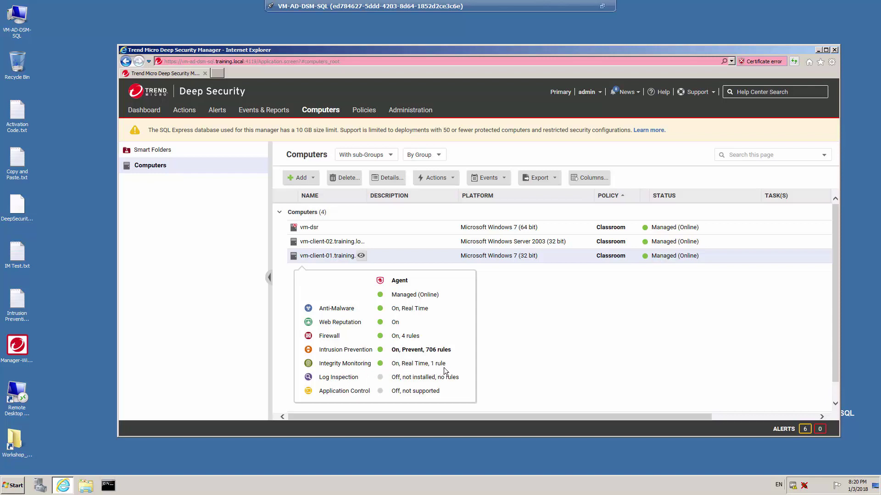
{"action": "left_click", "coordinate": [362, 256]}
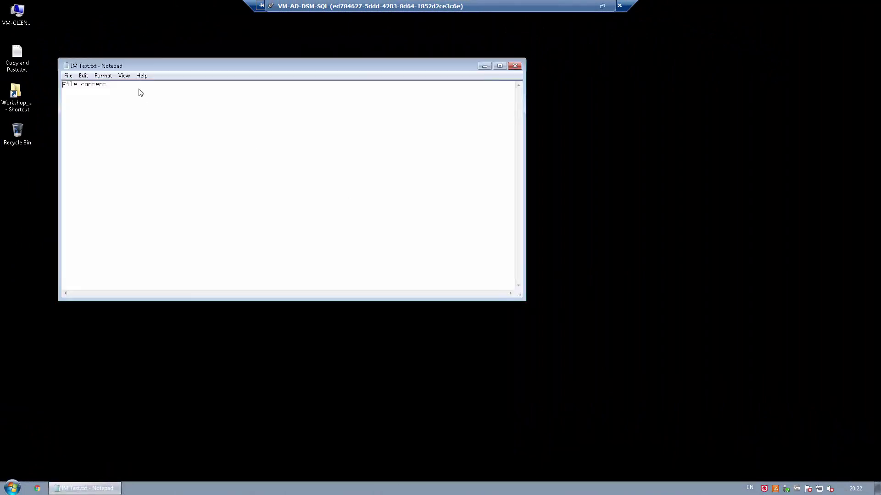
On VM-CLIENT-01, append "changed" to the text in IM Test.txt, save the file, and exit Notepad.
{"action": "type", "text": "changed"}
{"action": "left_click", "coordinate": [68, 75]}
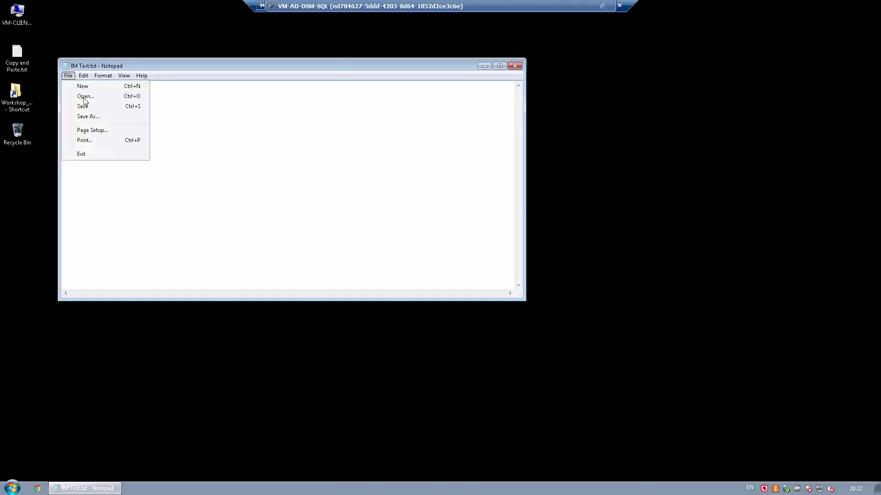
{"action": "left_click", "coordinate": [84, 104]}
{"action": "left_click", "coordinate": [72, 77]}
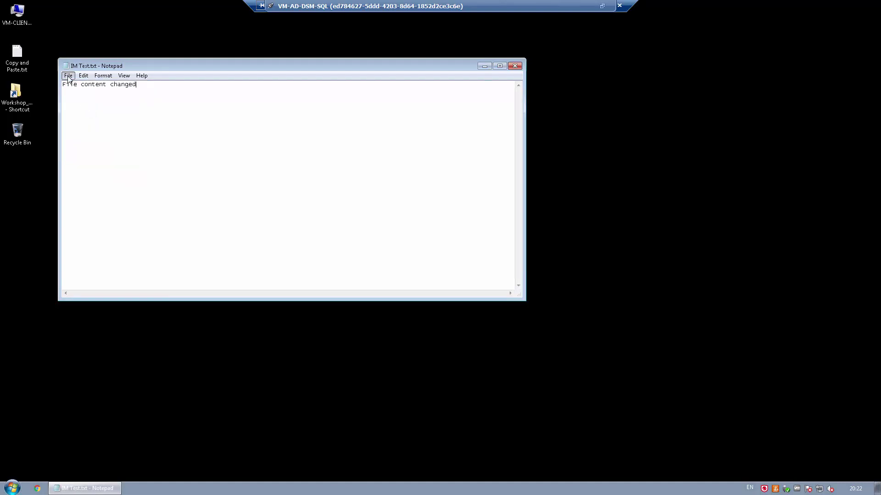
{"action": "left_click", "coordinate": [82, 154]}
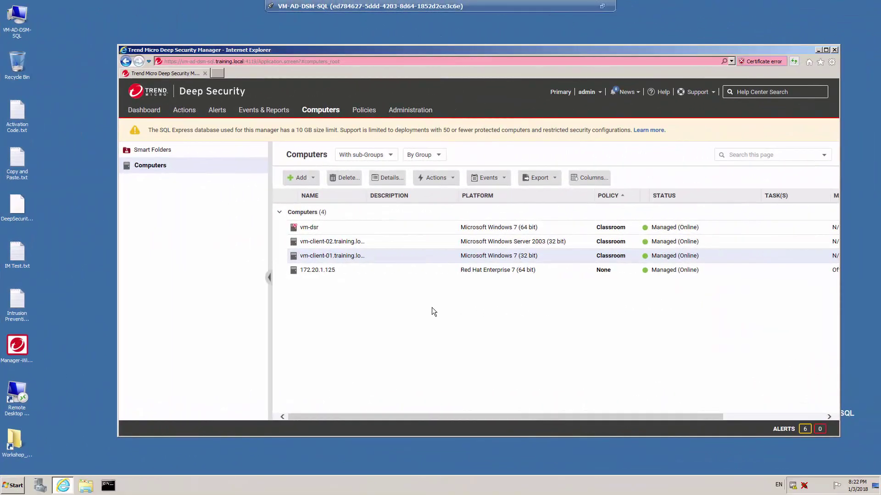
Back in Deep Security Manager, view vm-client-01's Integrity Monitoring events.
{"action": "mouse_move", "coordinate": [403, 254]}
{"action": "double_click", "coordinate": [403, 256]}
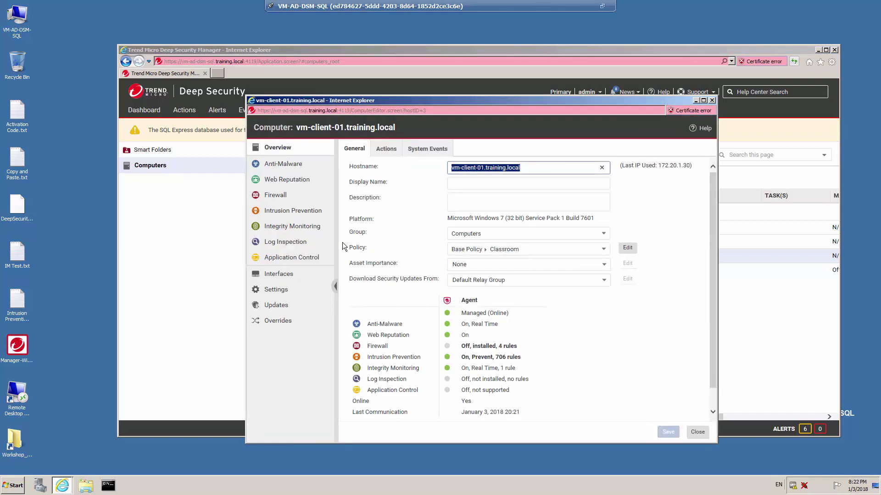
{"action": "left_click", "coordinate": [303, 228]}
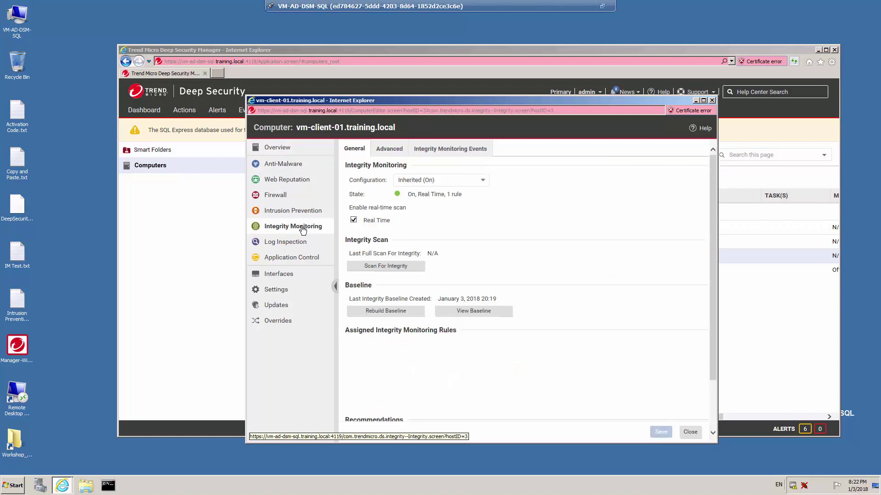
{"action": "left_click", "coordinate": [462, 152]}
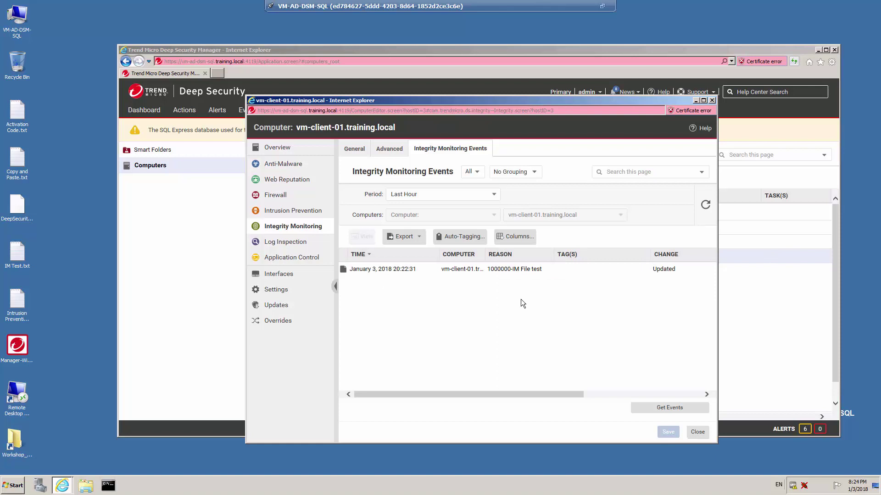
Open the 1000000-IM File test event and examine the detected file changes in its description.
{"action": "double_click", "coordinate": [514, 271]}
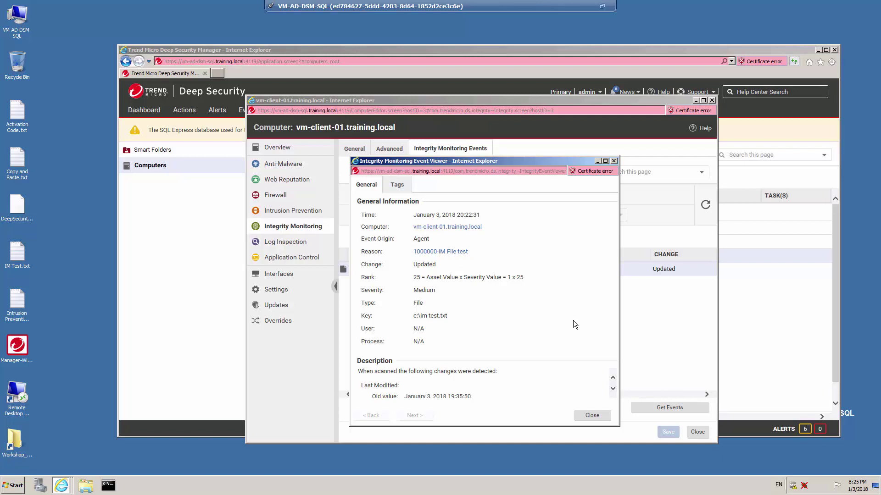
{"action": "left_click", "coordinate": [613, 388]}
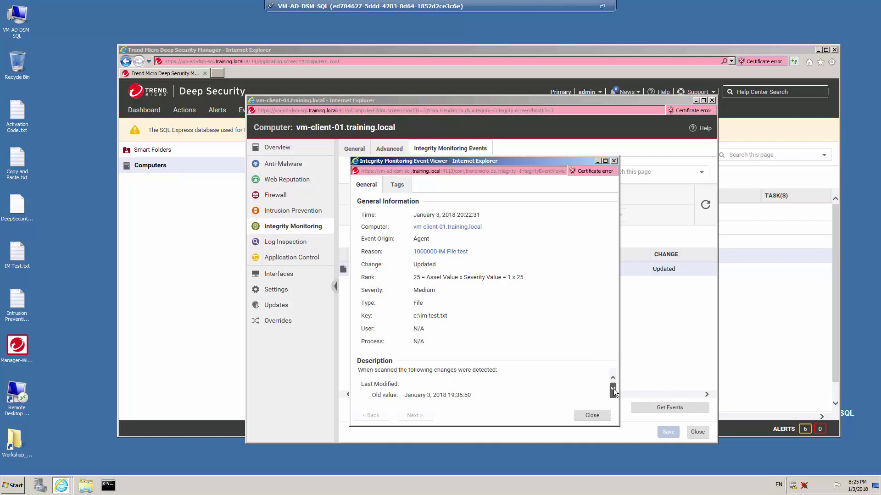
{"action": "left_click", "coordinate": [612, 389]}
{"action": "left_click", "coordinate": [613, 389]}
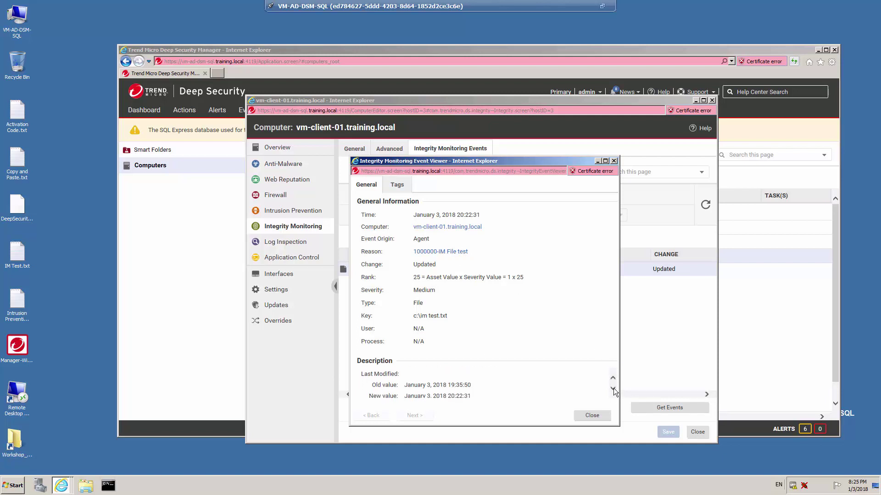
{"action": "left_click", "coordinate": [612, 389]}
{"action": "left_click", "coordinate": [612, 388]}
{"action": "left_click", "coordinate": [612, 389]}
{"action": "left_click", "coordinate": [613, 389]}
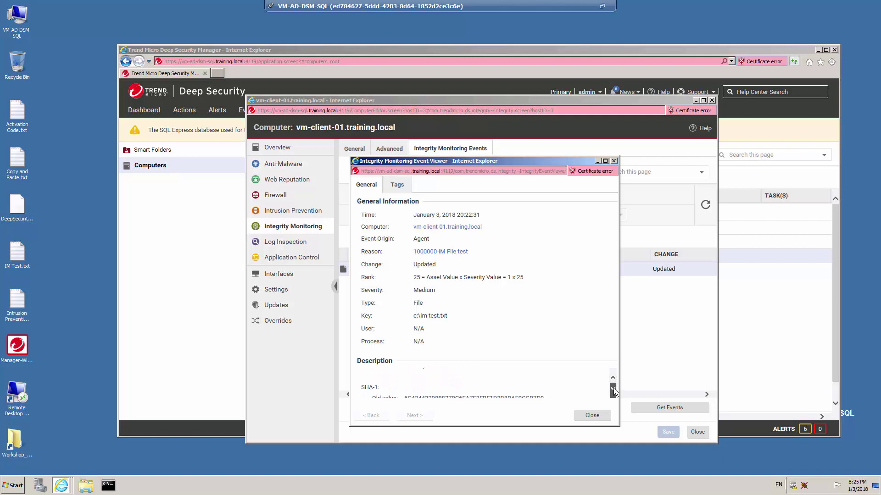